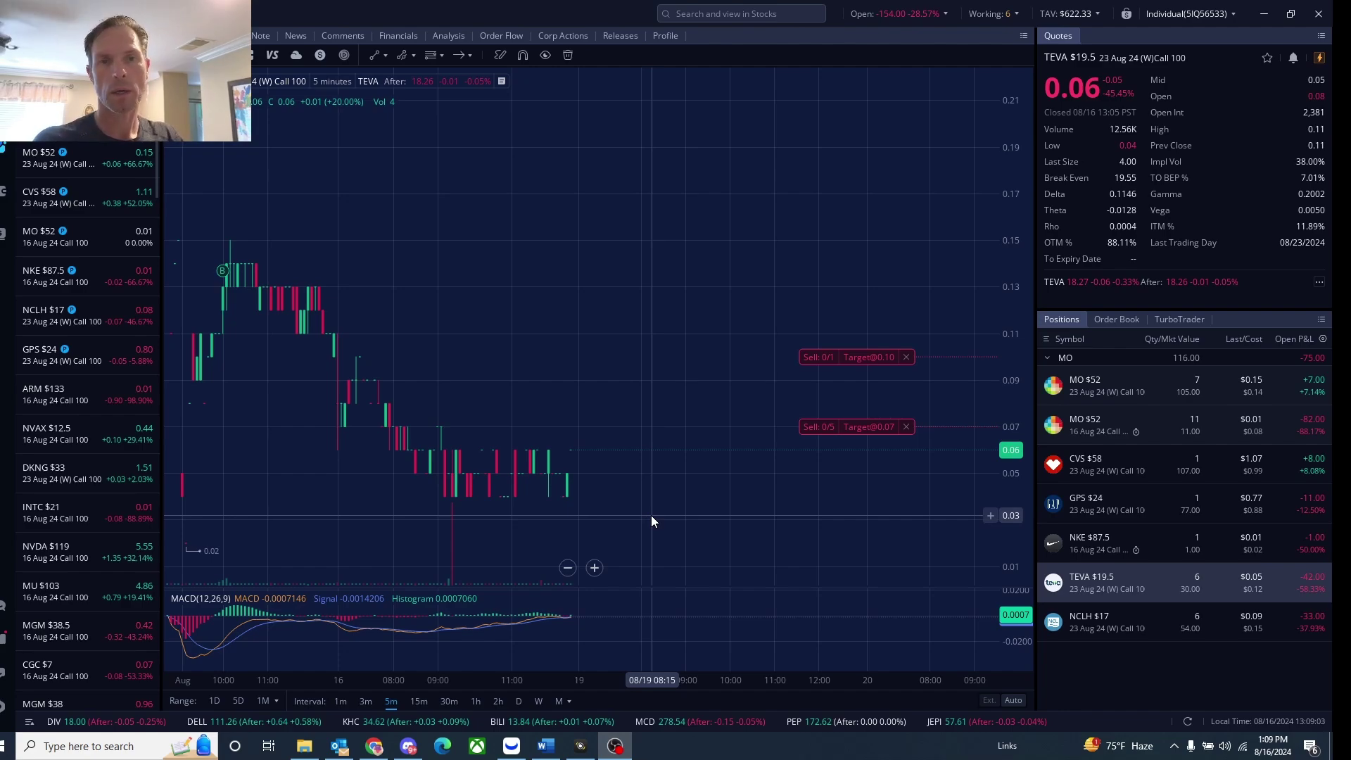
Review the Trade settings' Default Options Orders (30% take-profit) and return to the TEVA chart
{"action": "left_click", "coordinate": [2, 710]}
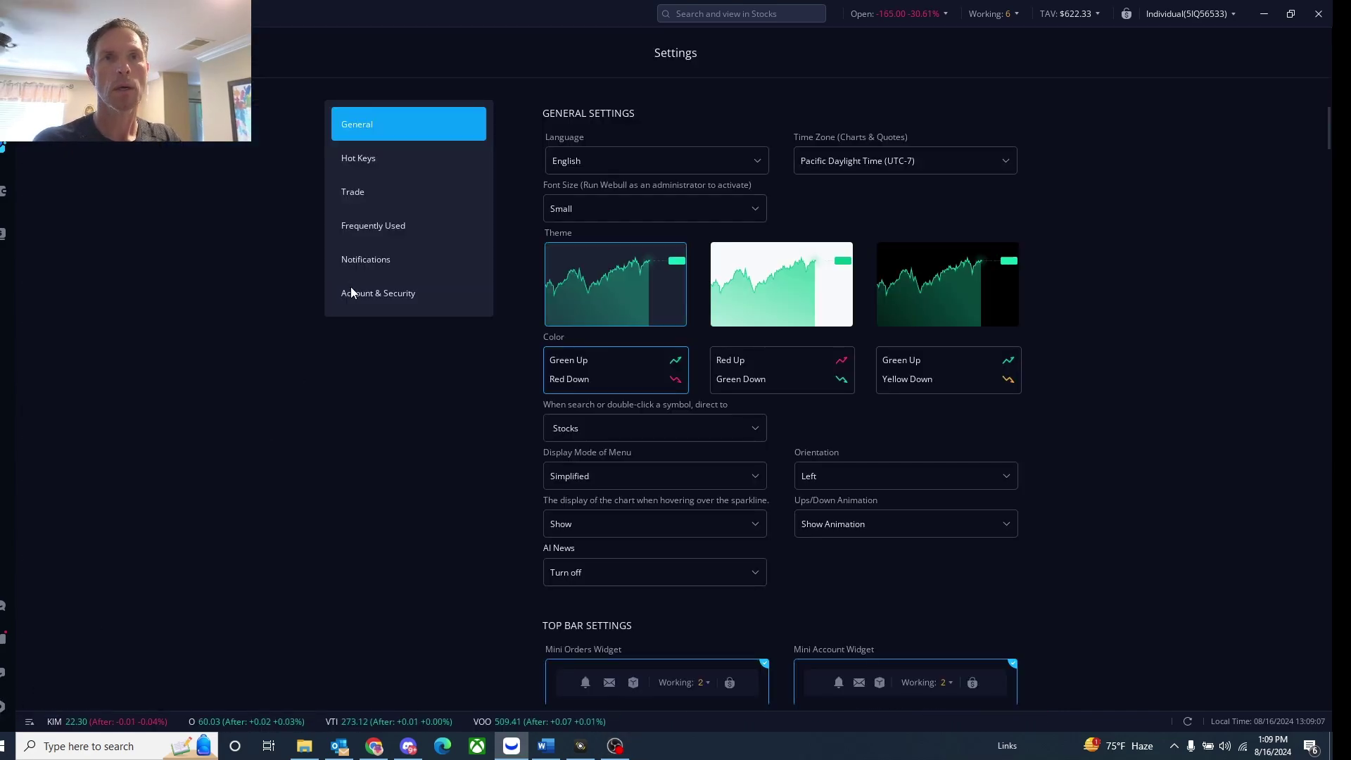
{"action": "left_click", "coordinate": [360, 200]}
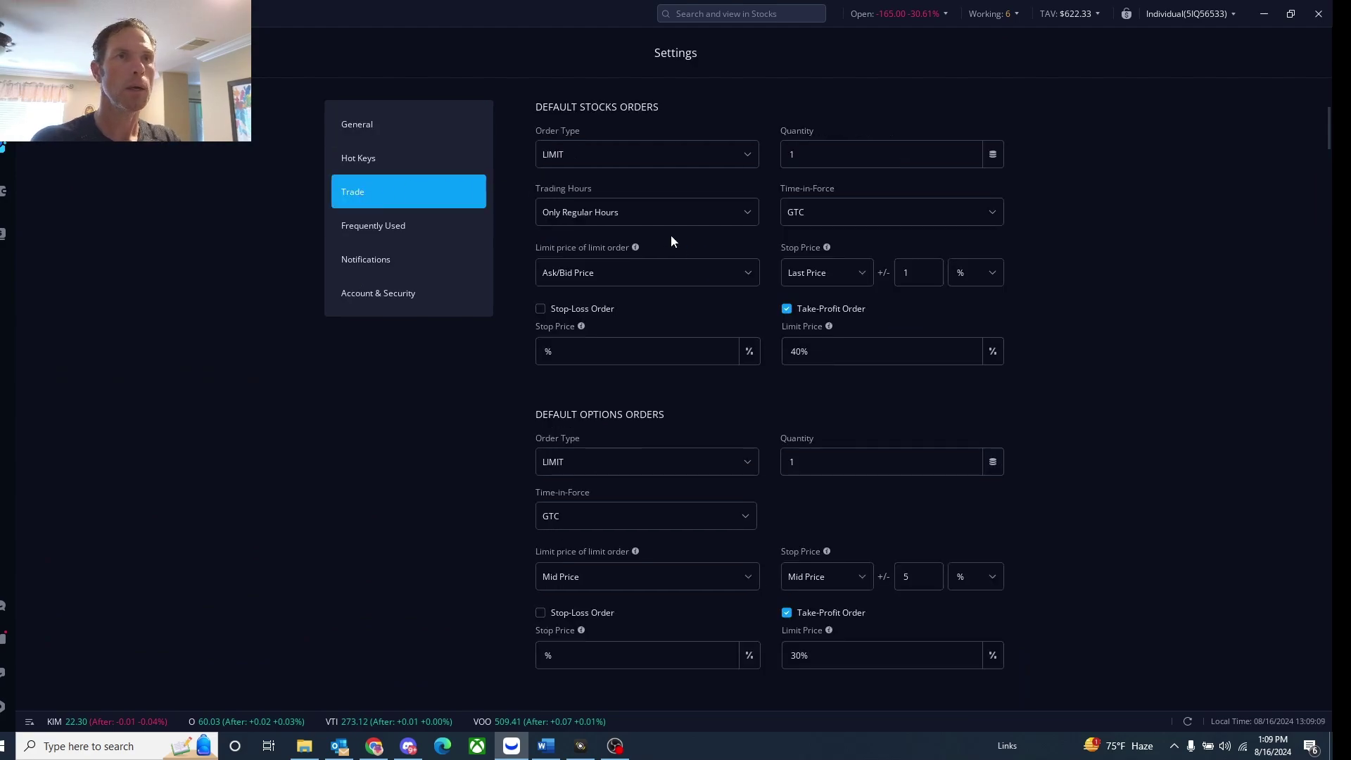
{"action": "scroll", "coordinate": [670, 241], "scroll_direction": "down", "scroll_amount": 1}
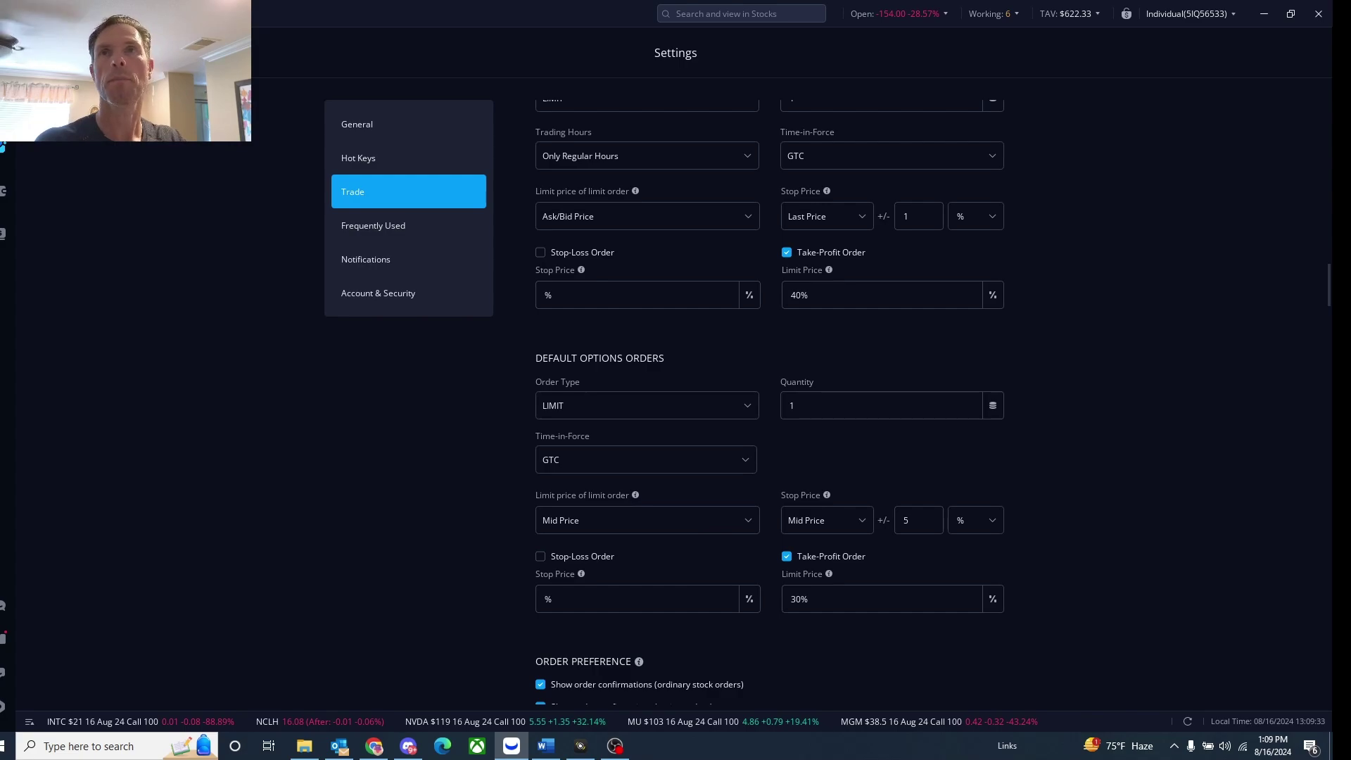
{"action": "key", "text": "Escape"}
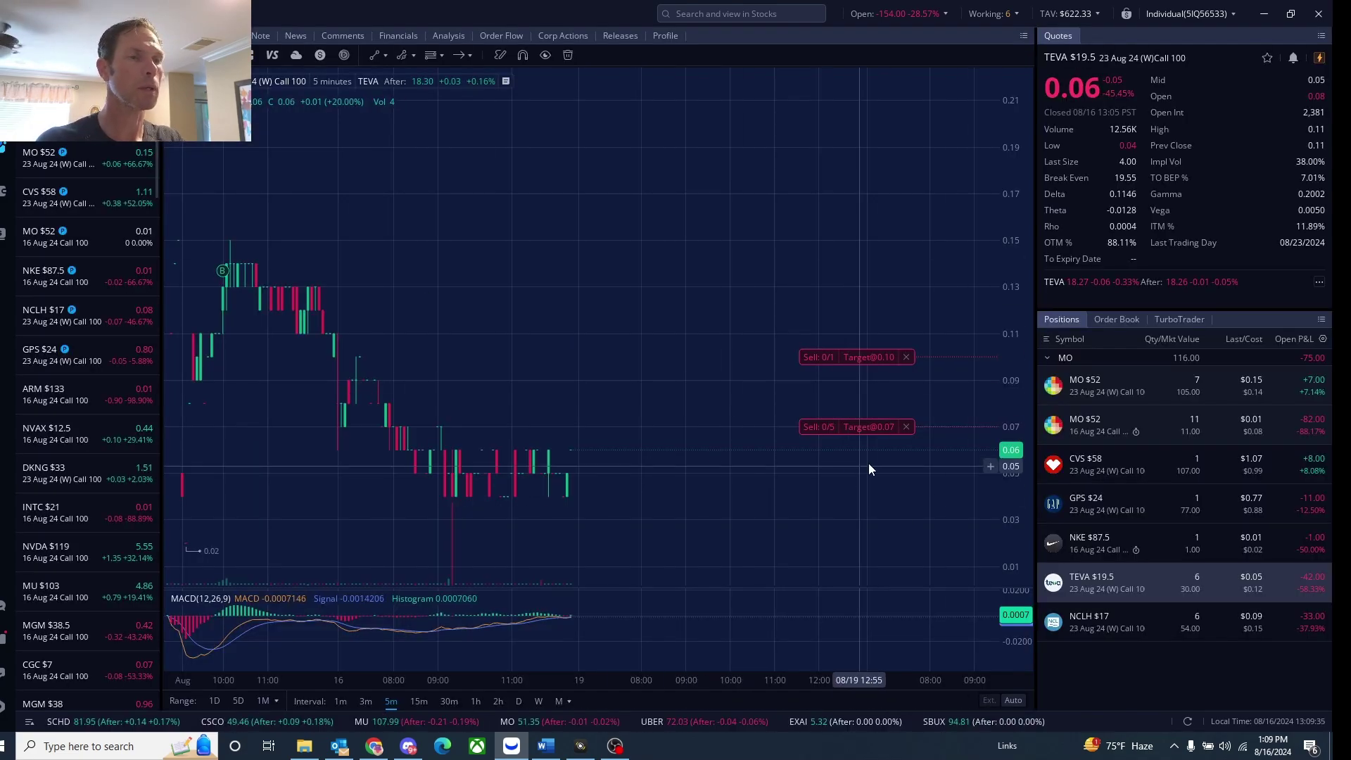
Cancel the 5-contract $0.07 and 1-contract $0.10 TEVA take-profit sell orders from the chart
{"action": "left_click", "coordinate": [904, 427]}
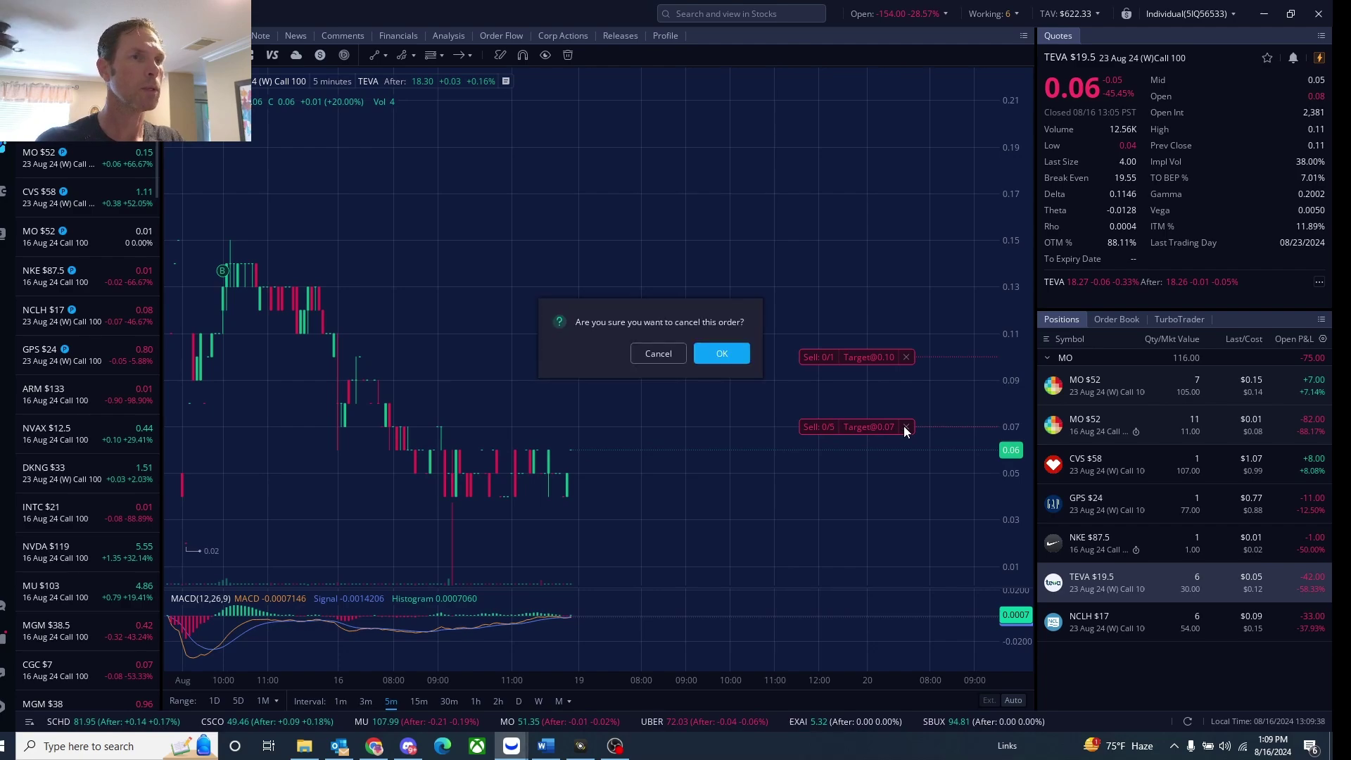
{"action": "left_click", "coordinate": [718, 355]}
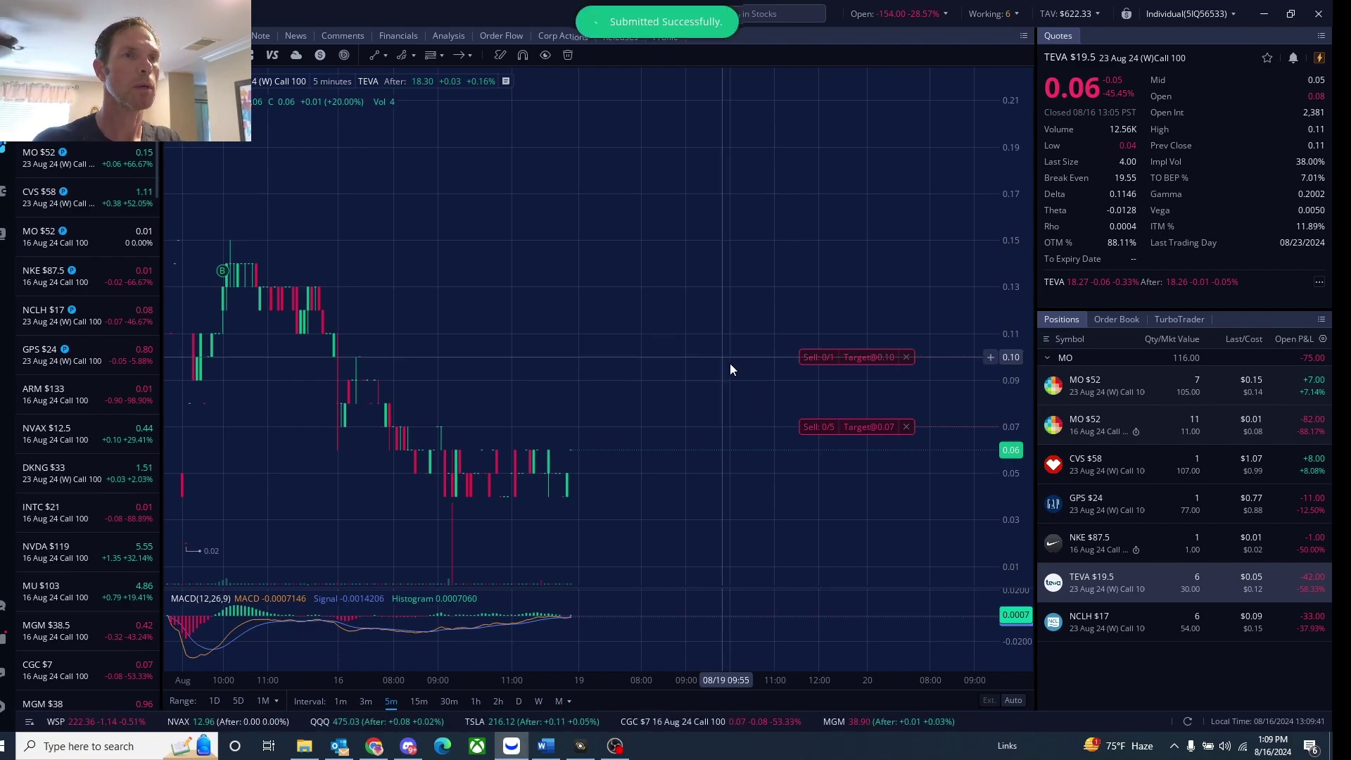
{"action": "left_click", "coordinate": [904, 358]}
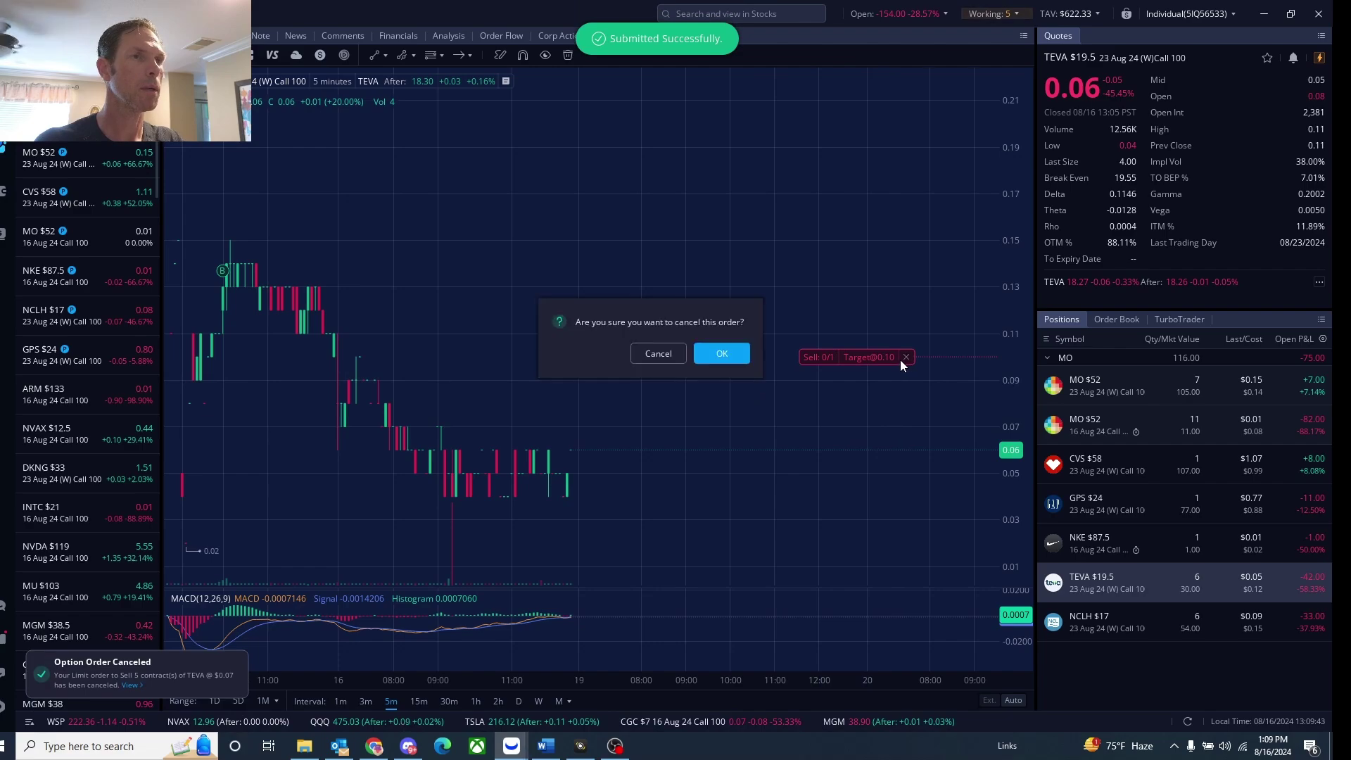
{"action": "left_click", "coordinate": [728, 355]}
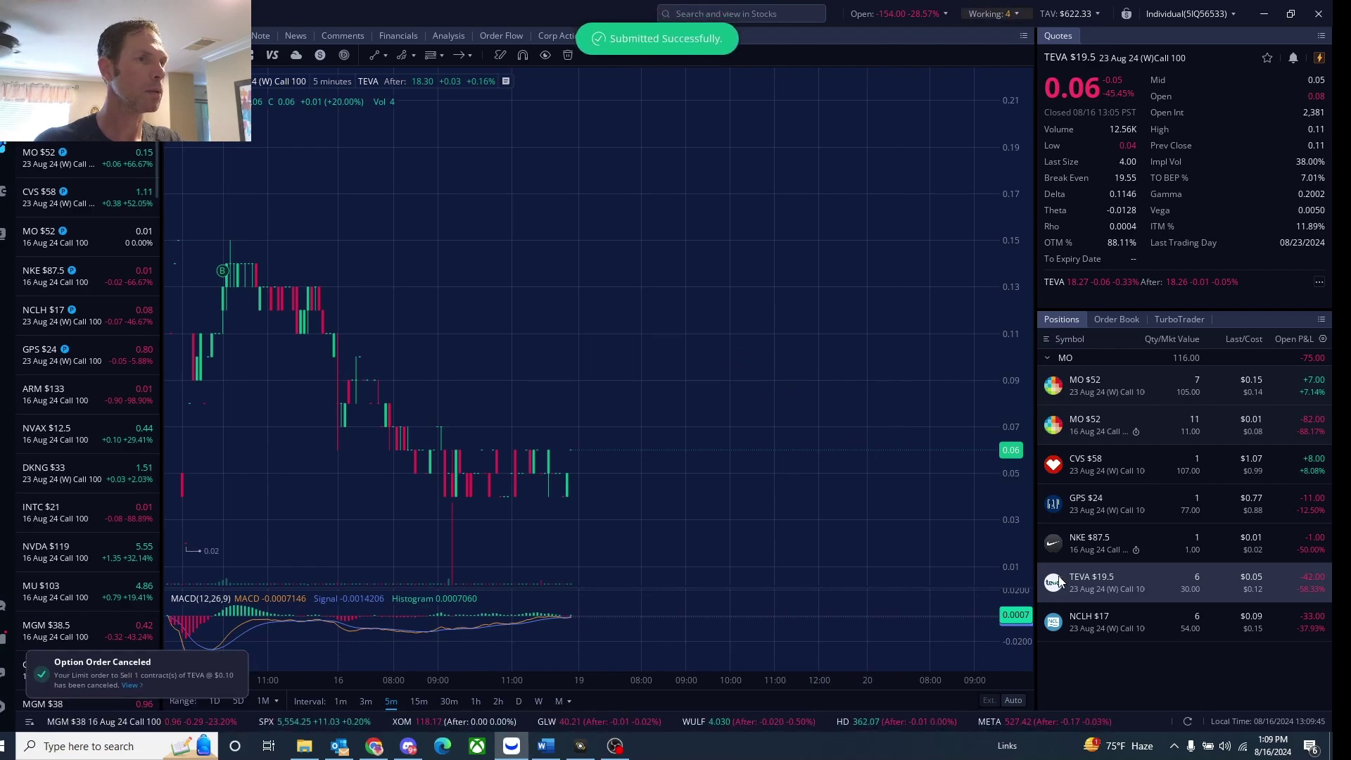
{"action": "right_click", "coordinate": [1107, 580]}
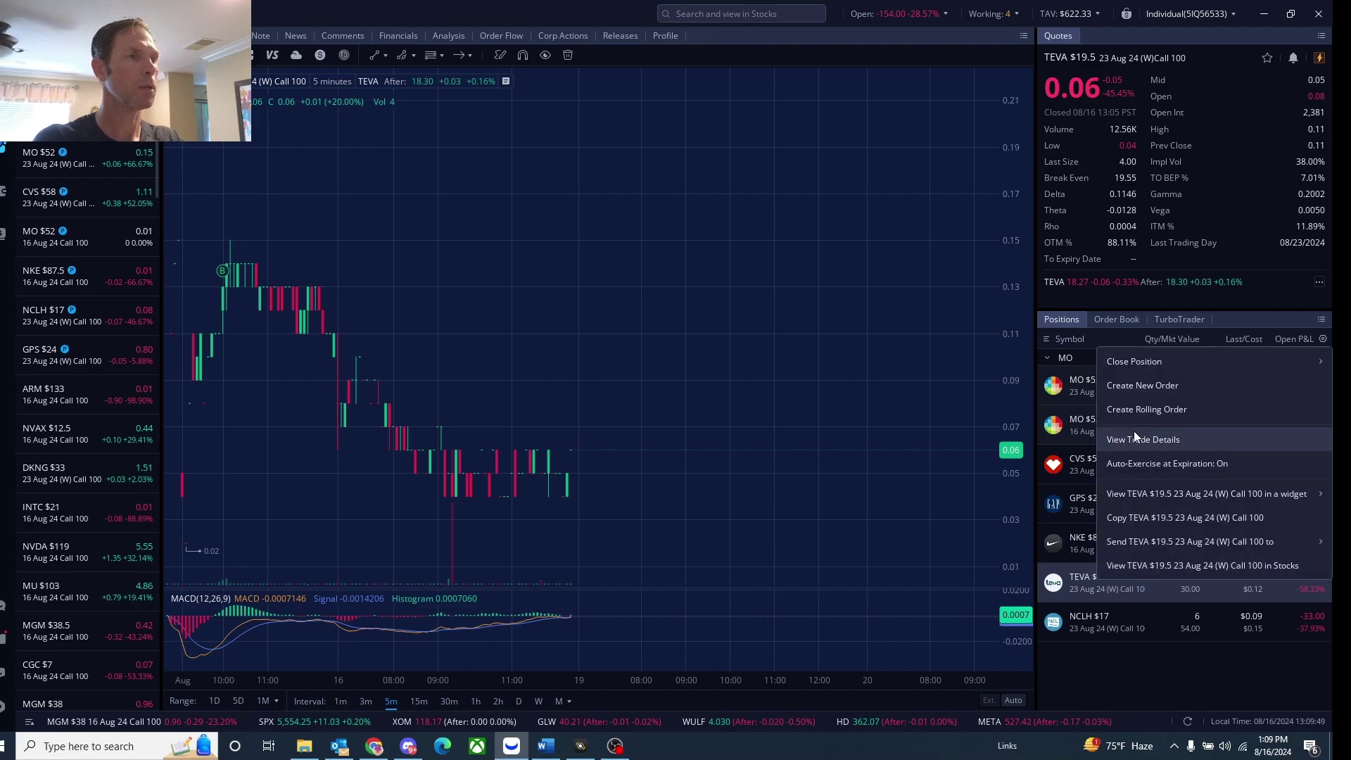
{"action": "mouse_move", "coordinate": [1133, 361]}
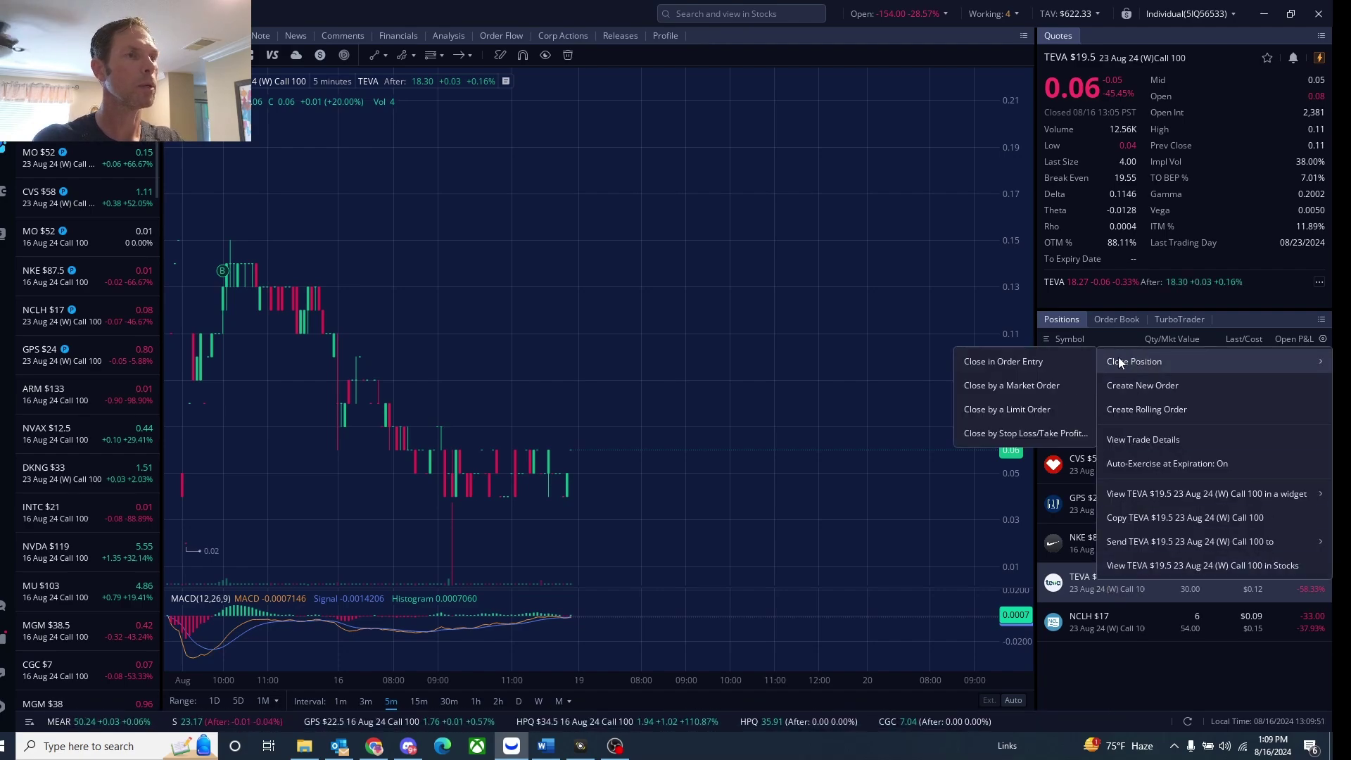
{"action": "left_click", "coordinate": [1010, 434]}
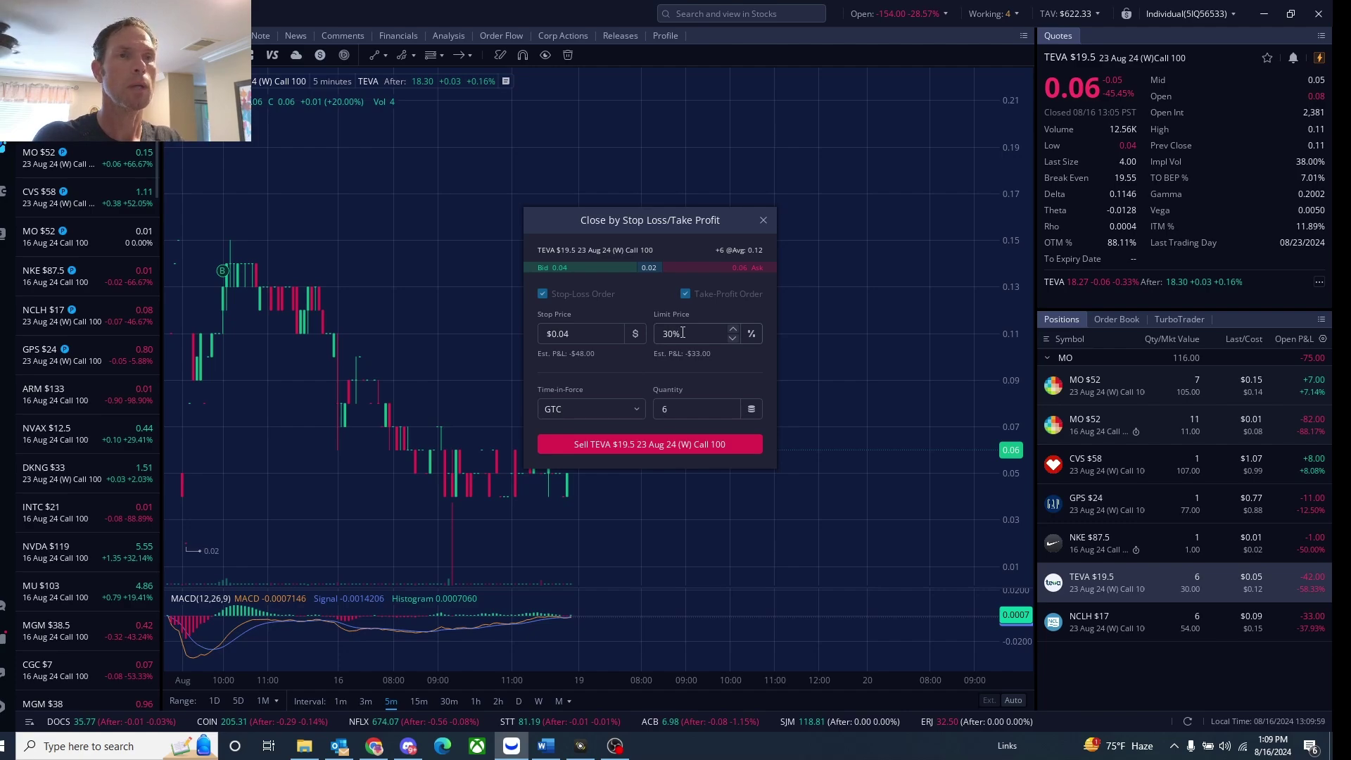
{"action": "left_click", "coordinate": [698, 409]}
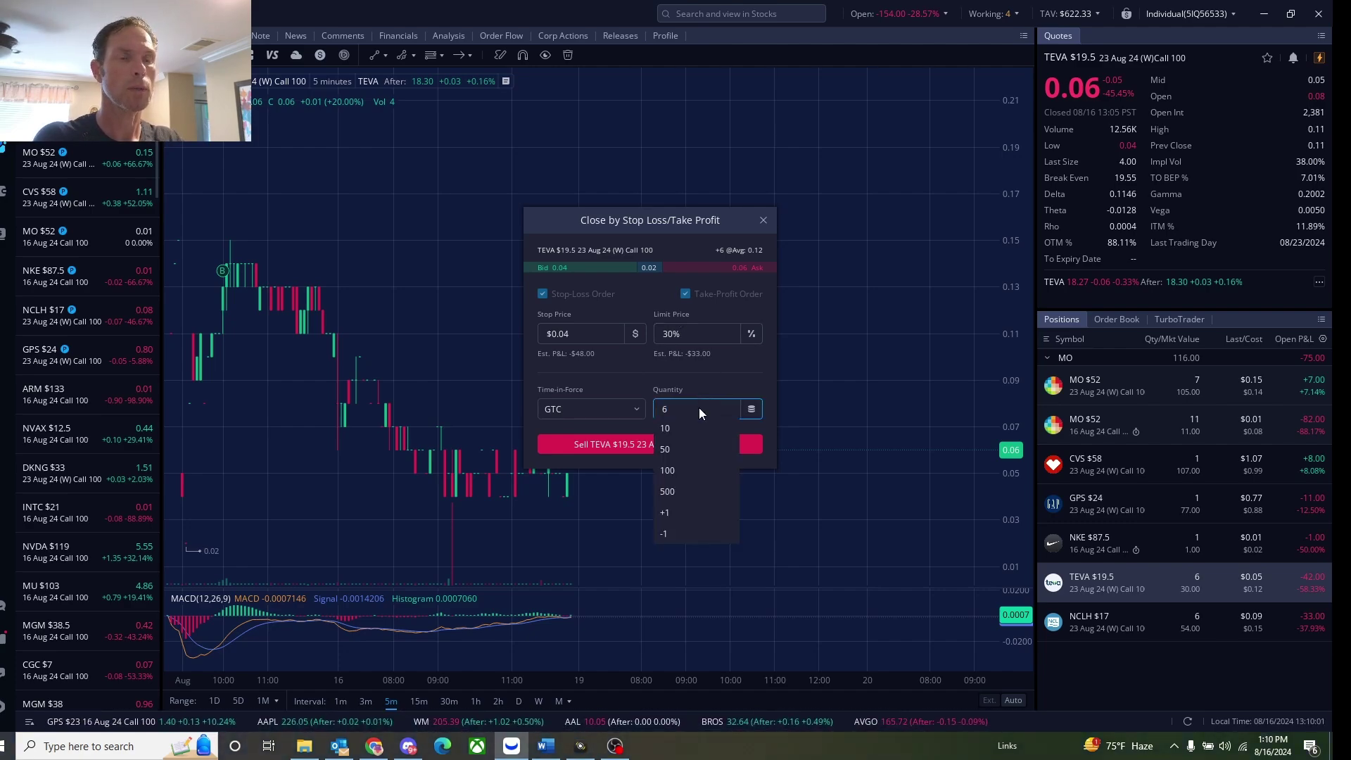
{"action": "key", "text": "BackSpace"}
{"action": "type", "text": "80"}
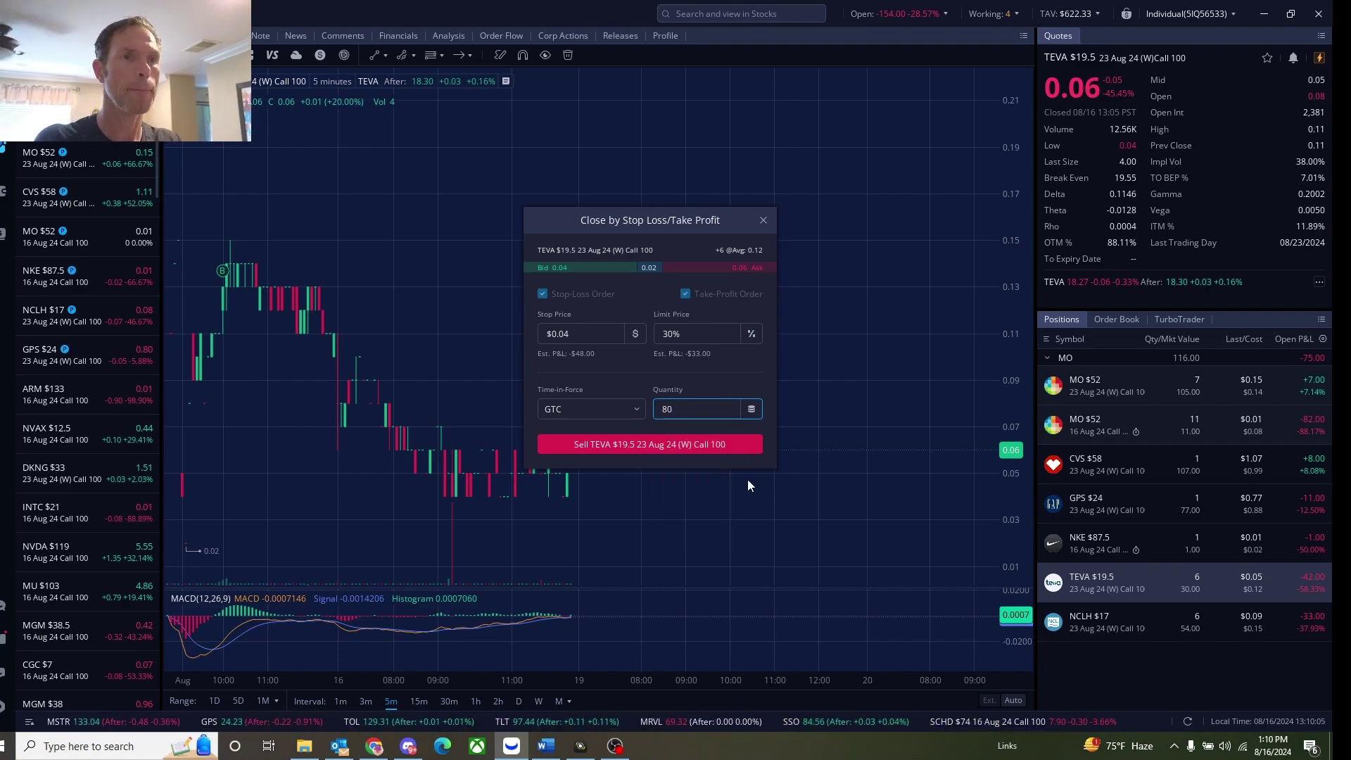
{"action": "left_click", "coordinate": [672, 445]}
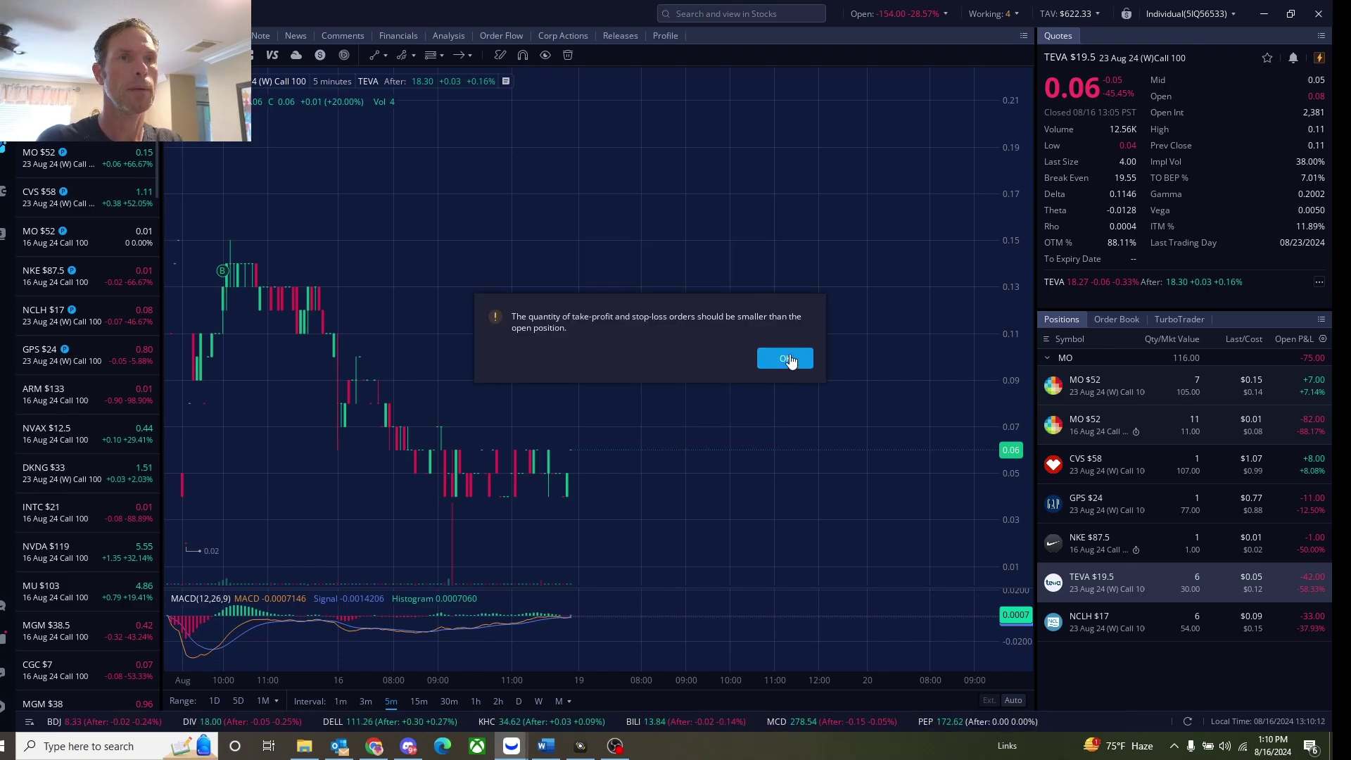
{"action": "left_click", "coordinate": [790, 359]}
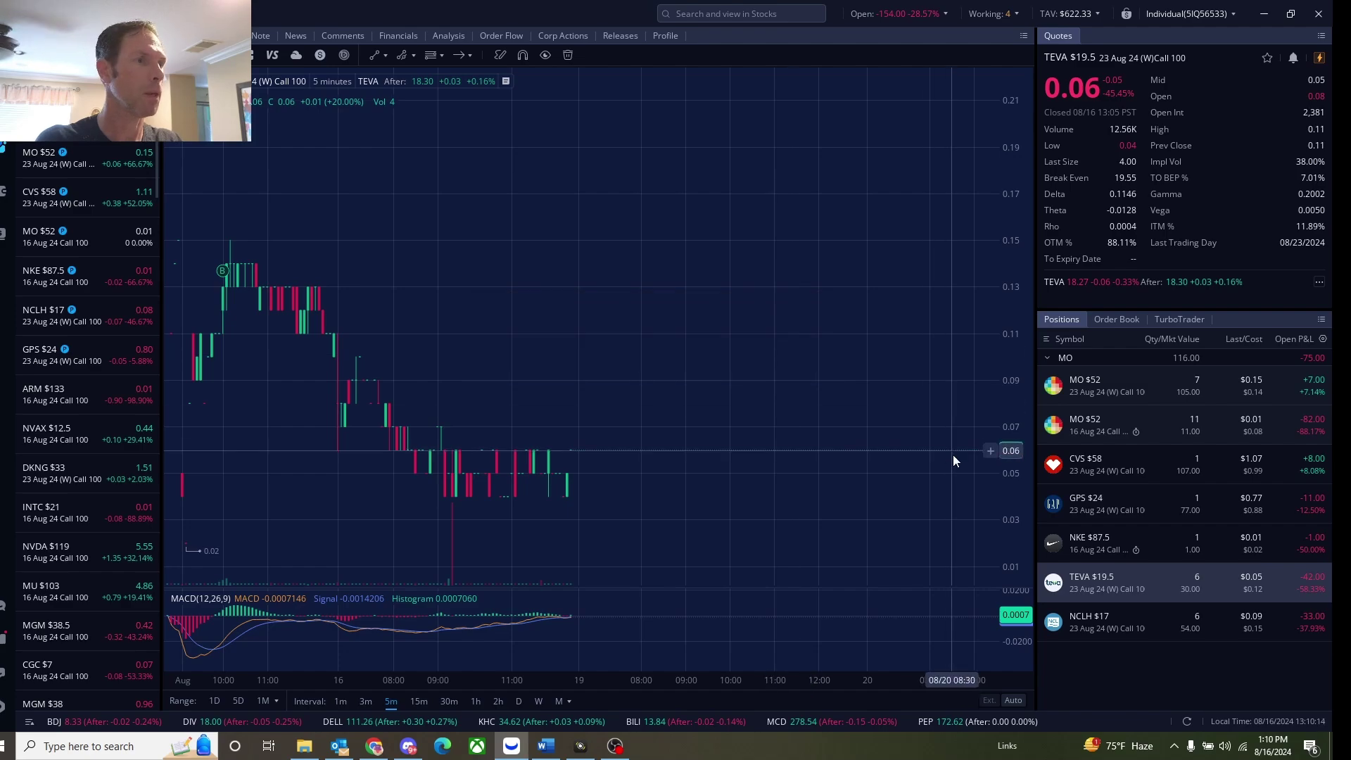
Place a Stop Loss/Take Profit close selling 5 TEVA contracts at the 30% target ($0.07)
{"action": "right_click", "coordinate": [1094, 591]}
{"action": "mouse_move", "coordinate": [1132, 372]}
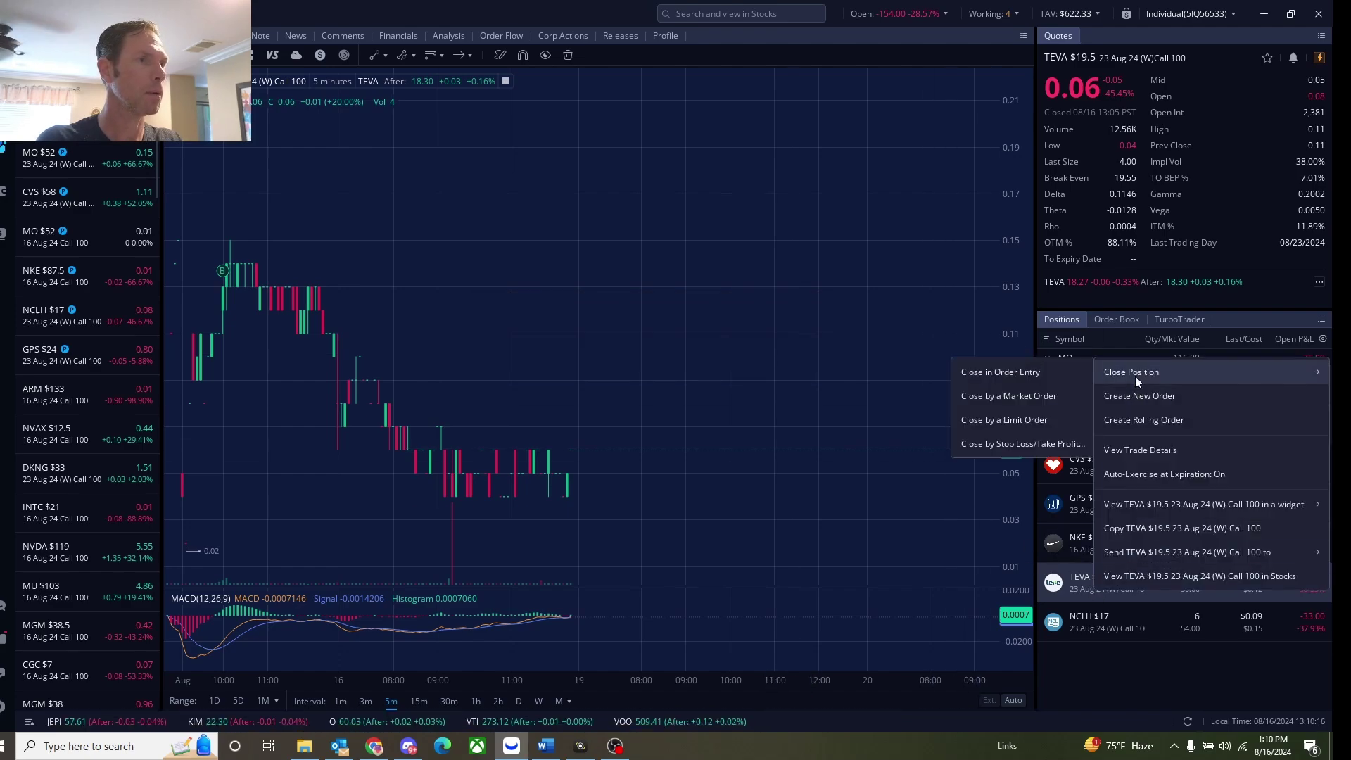
{"action": "left_click", "coordinate": [1035, 447]}
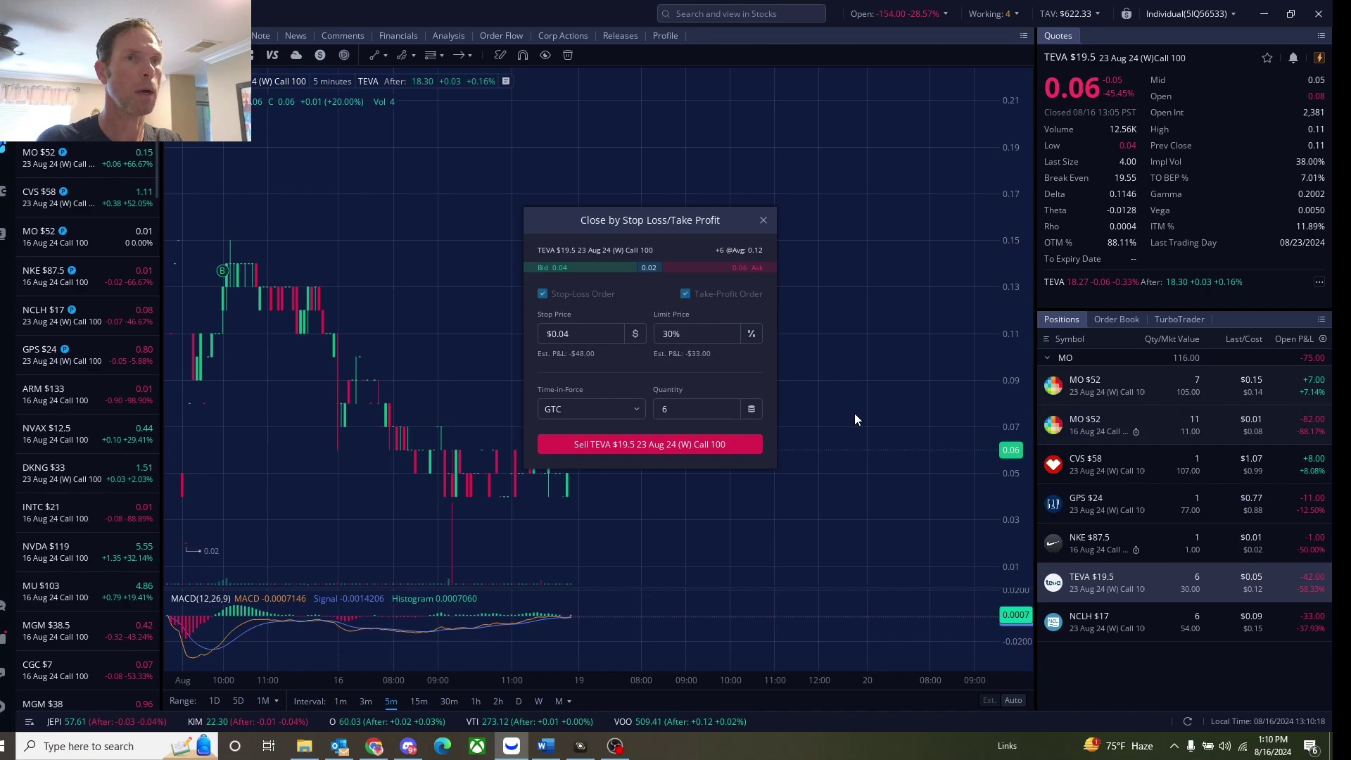
{"action": "left_click", "coordinate": [752, 412]}
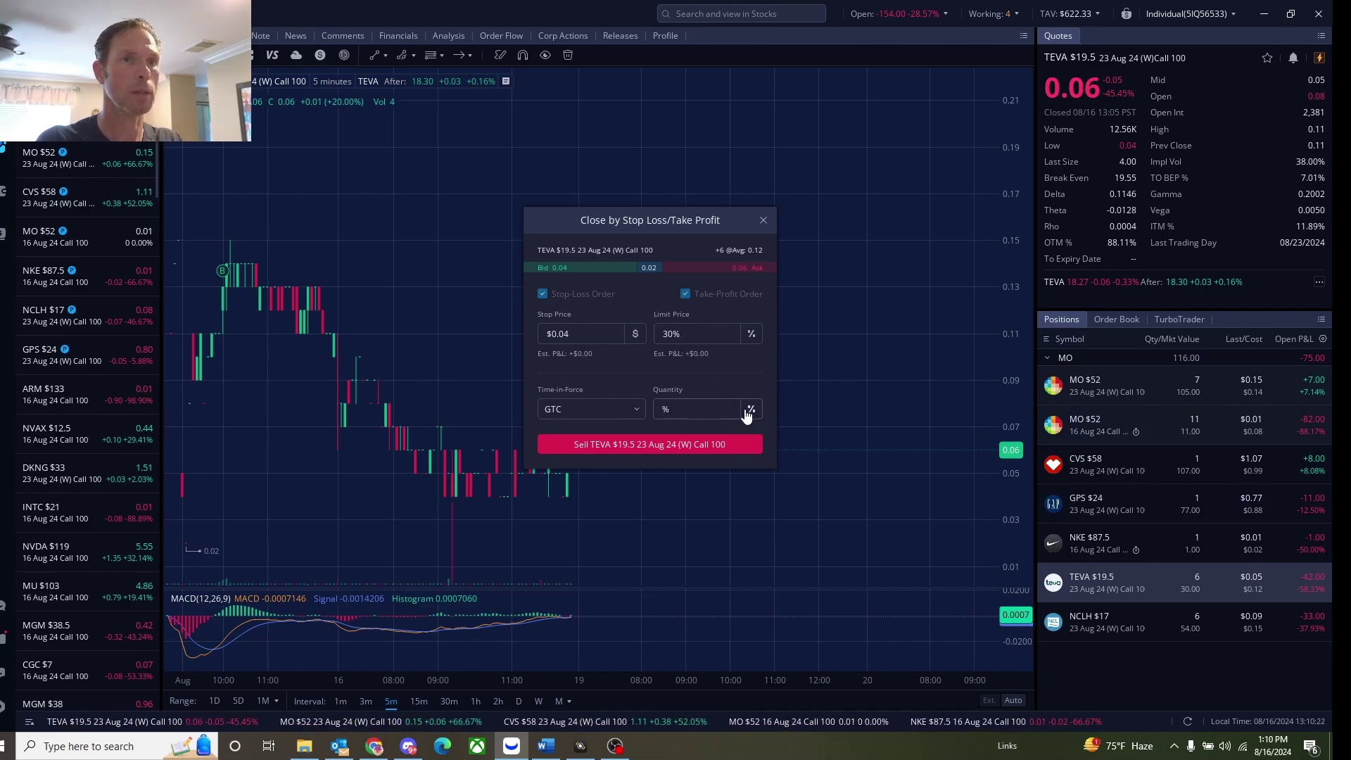
{"action": "type", "text": "80"}
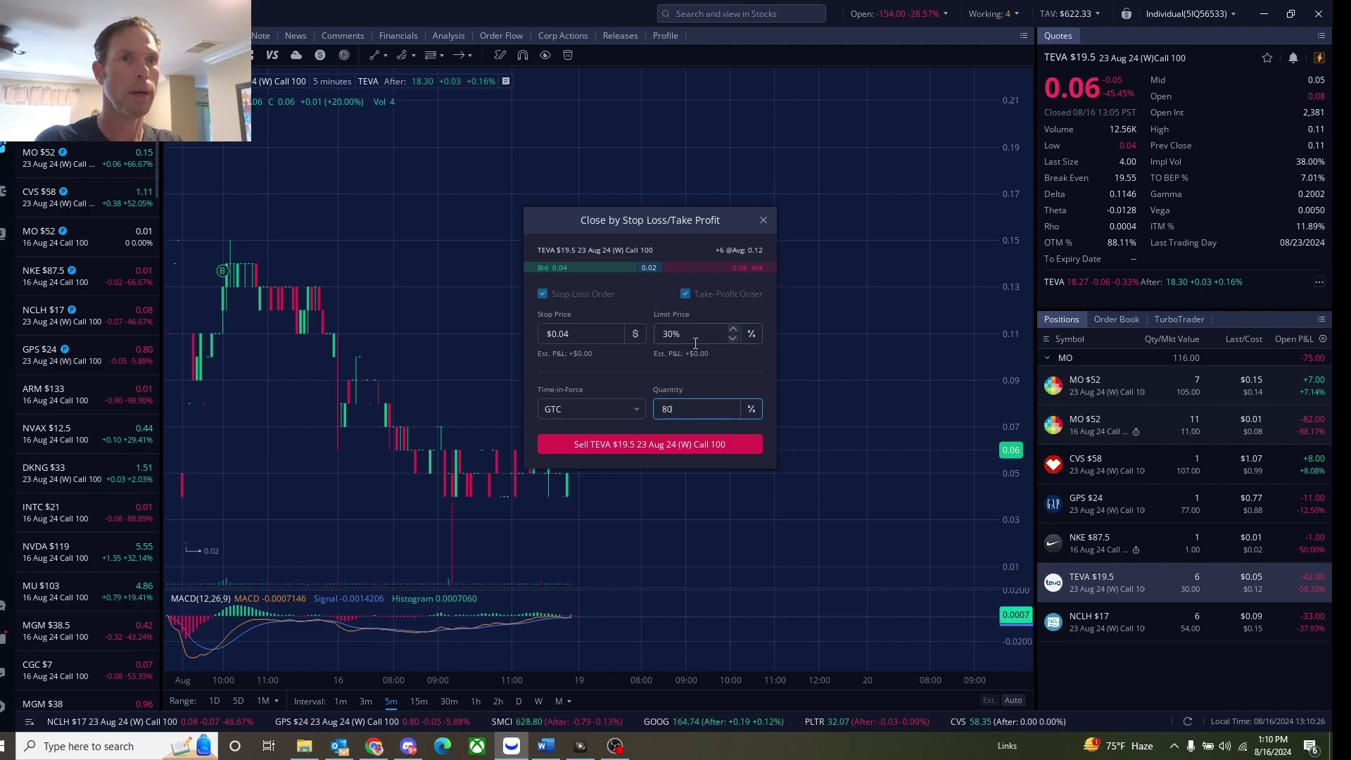
{"action": "left_click", "coordinate": [681, 444]}
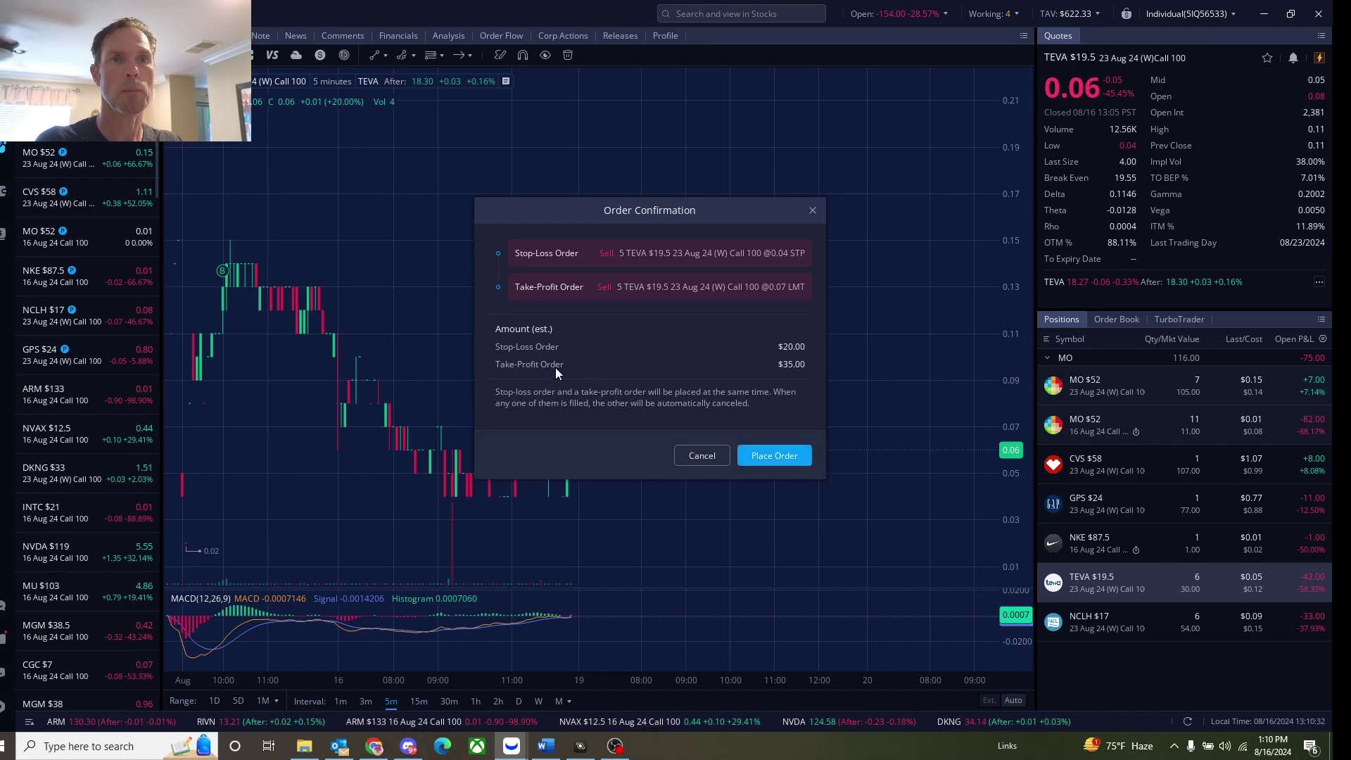
{"action": "left_click", "coordinate": [755, 458]}
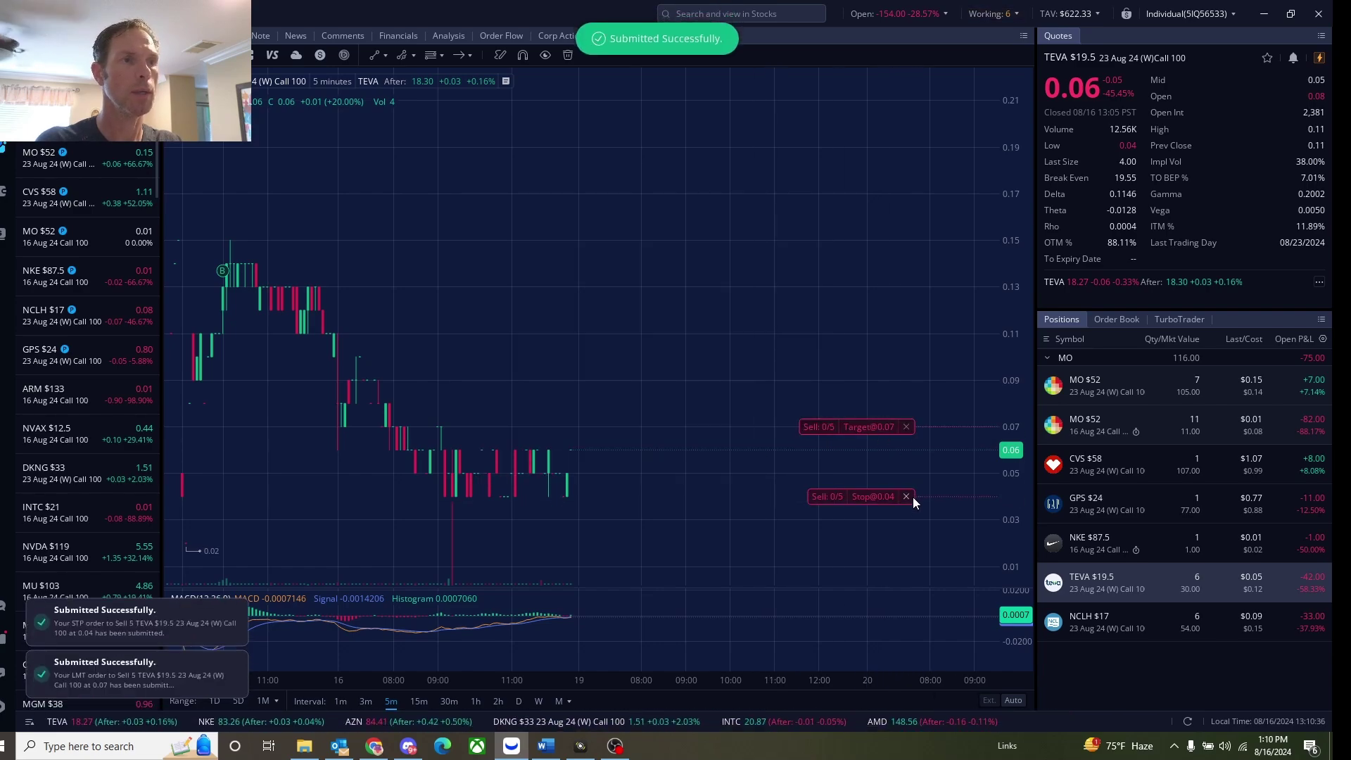
Cancel the paired $0.04 stop-loss, keeping only the 5-contract $0.07 target
{"action": "left_click", "coordinate": [906, 497]}
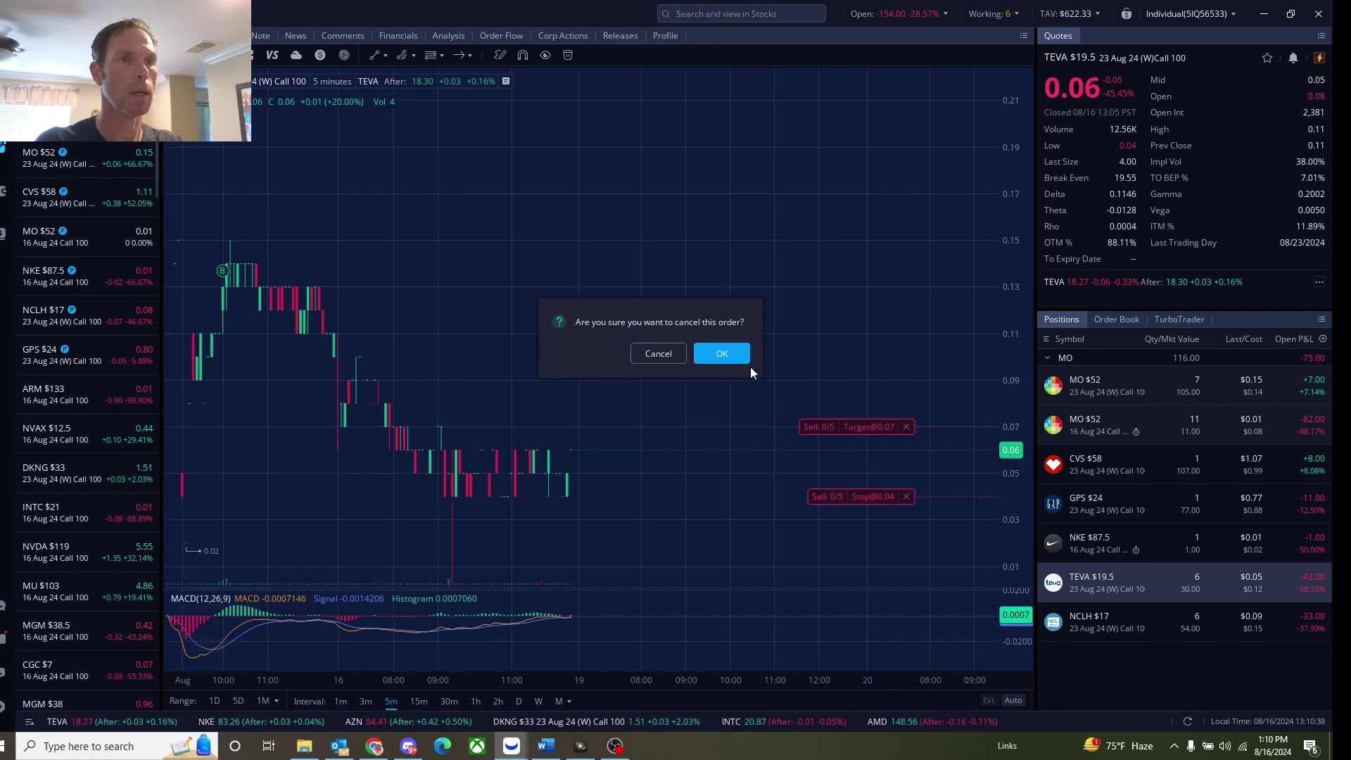
{"action": "left_click", "coordinate": [718, 360]}
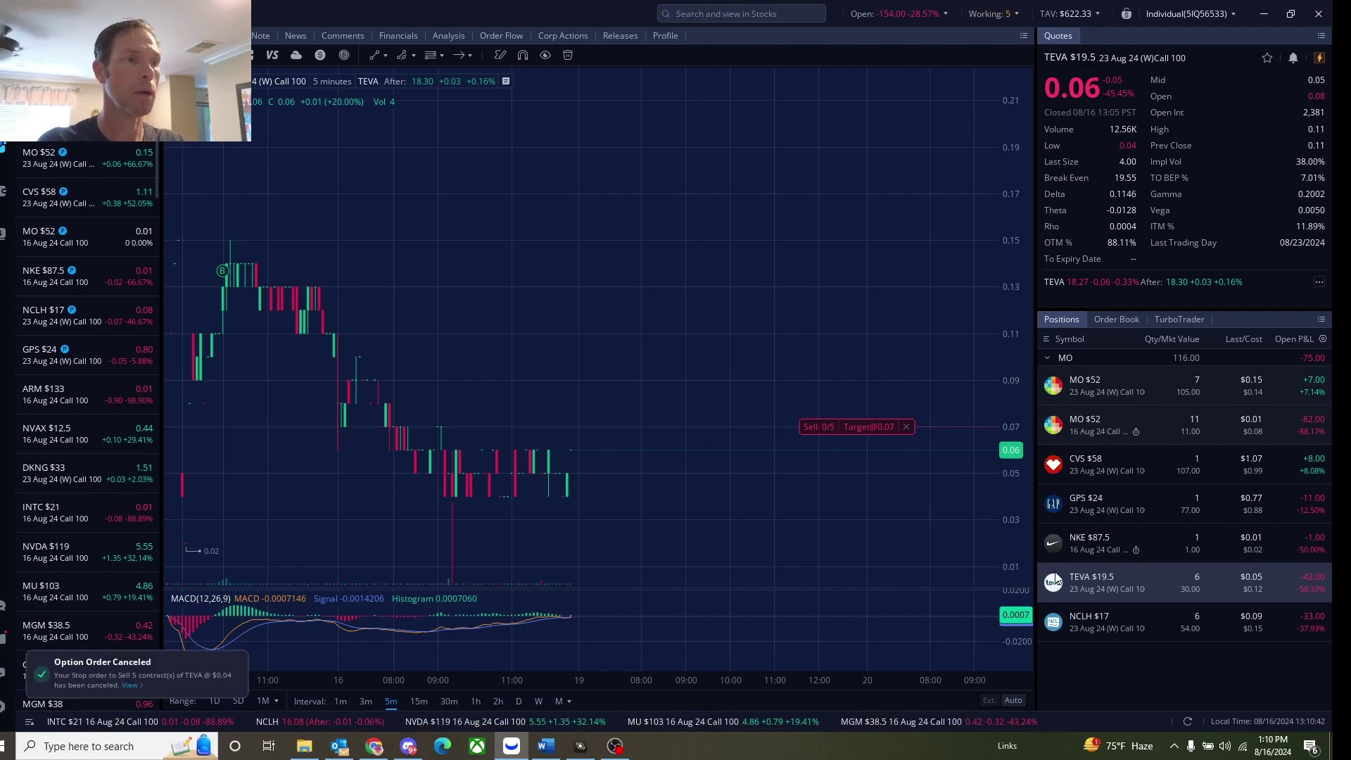
Place a Stop Loss/Take Profit close selling 1 TEVA contract at the 100% target ($0.10)
{"action": "right_click", "coordinate": [1087, 588]}
{"action": "mouse_move", "coordinate": [1125, 370]}
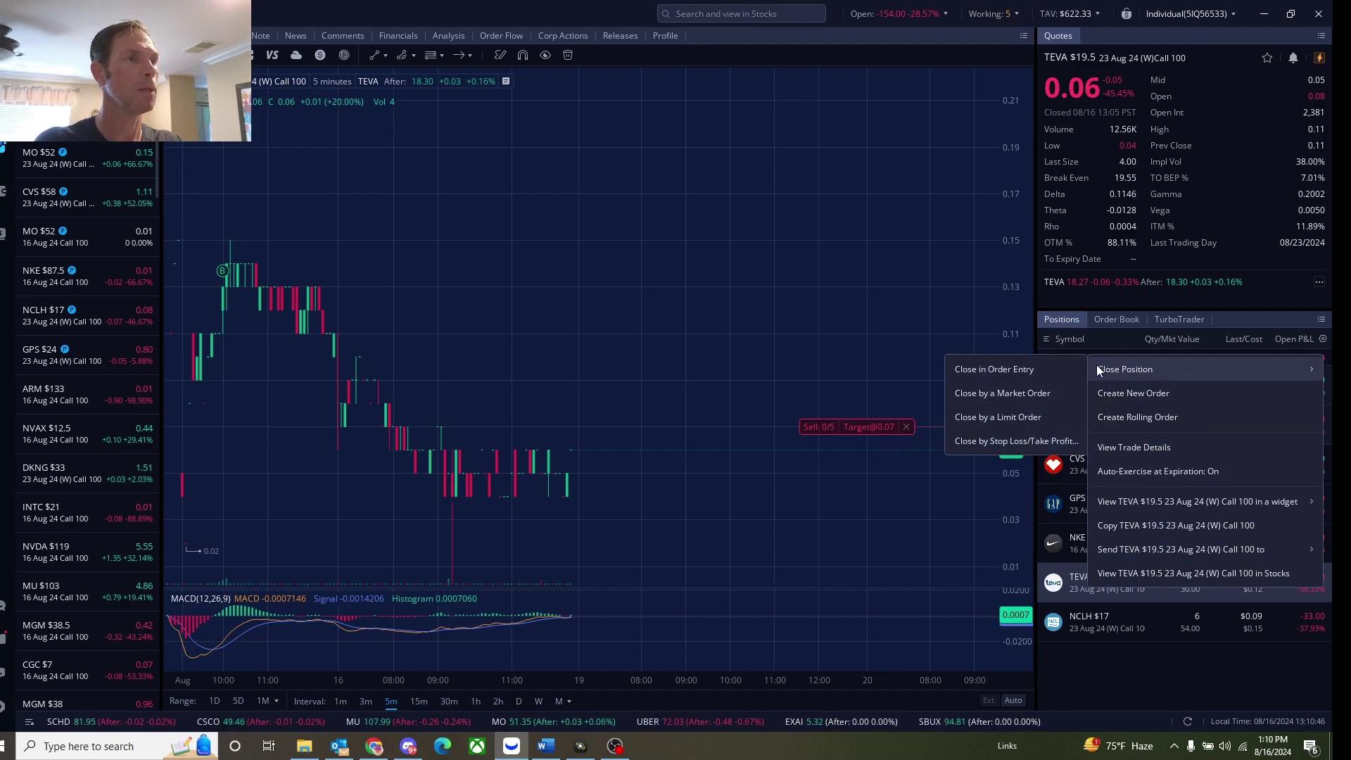
{"action": "left_click", "coordinate": [1018, 441]}
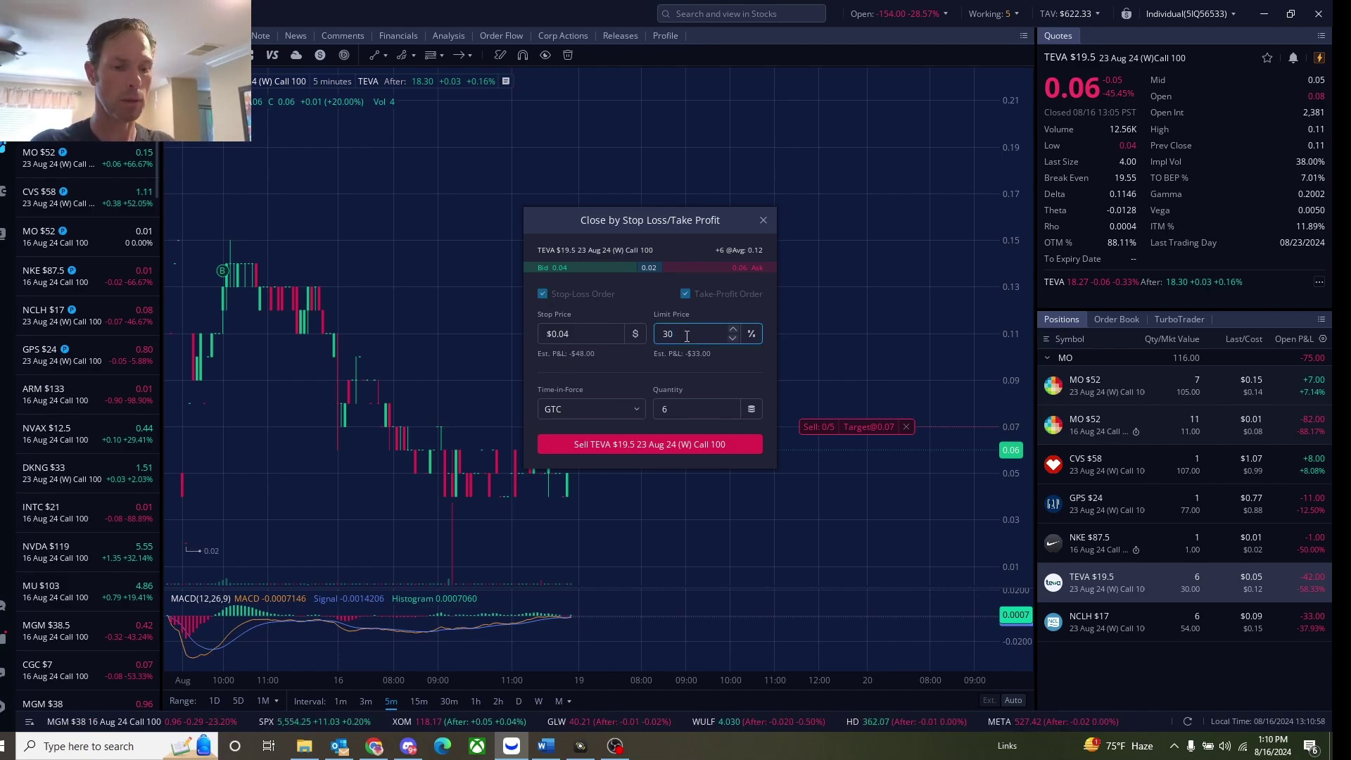
{"action": "type", "text": "00"}
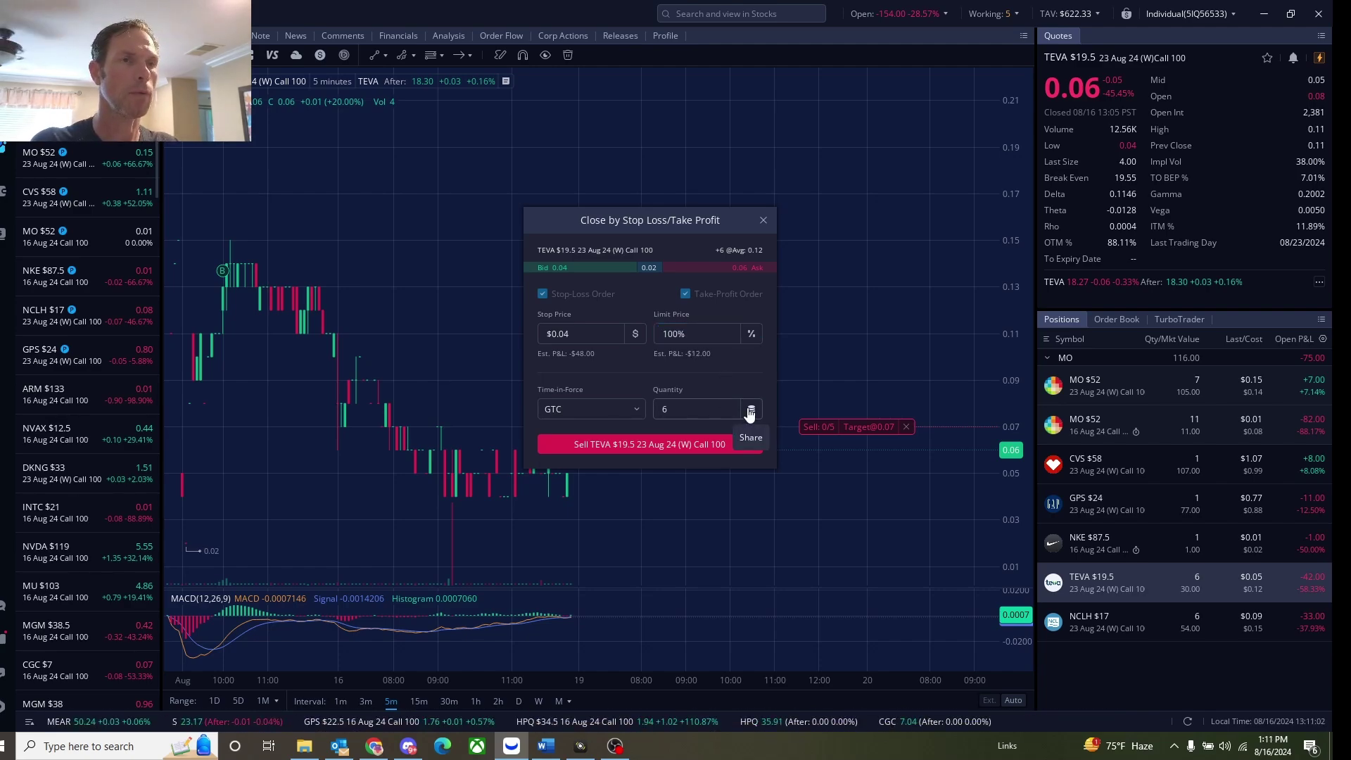
{"action": "left_click", "coordinate": [701, 410]}
{"action": "type", "text": "1"}
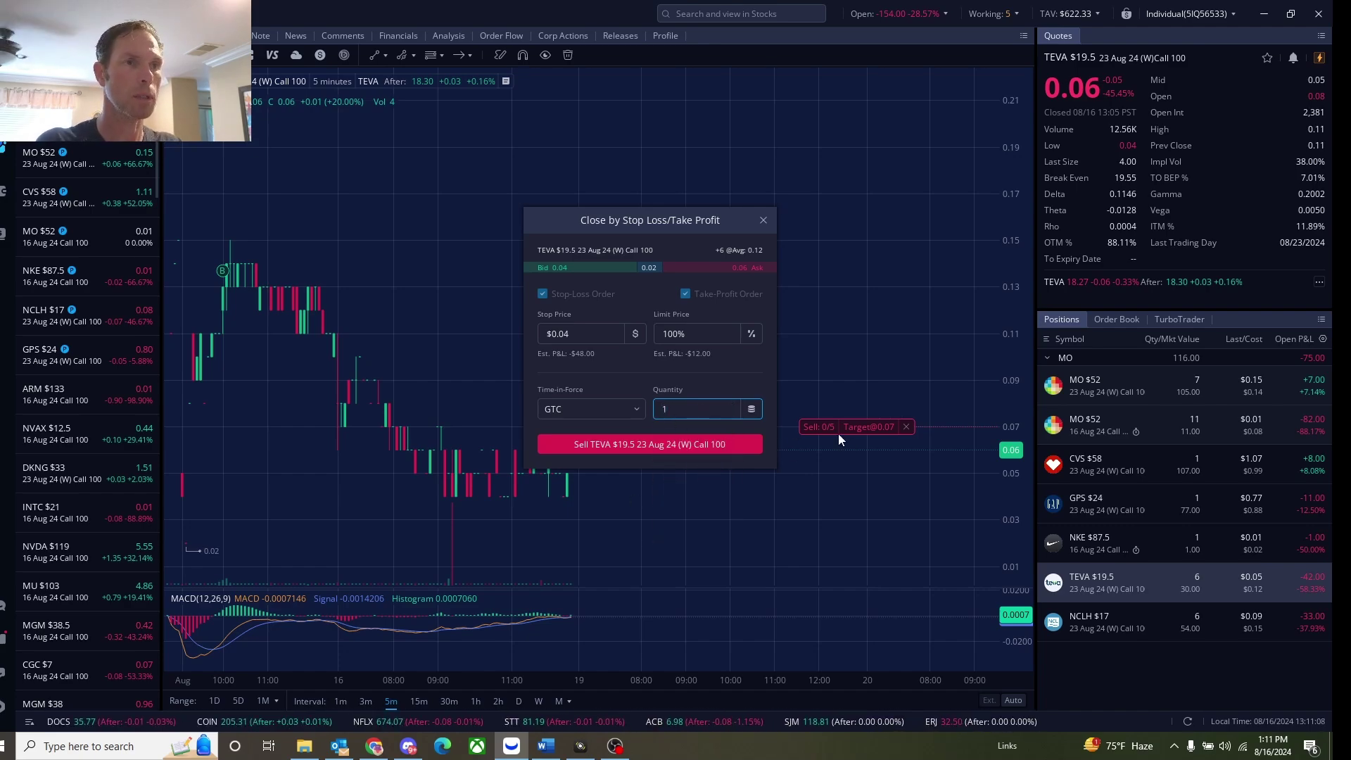
{"action": "left_click", "coordinate": [667, 452]}
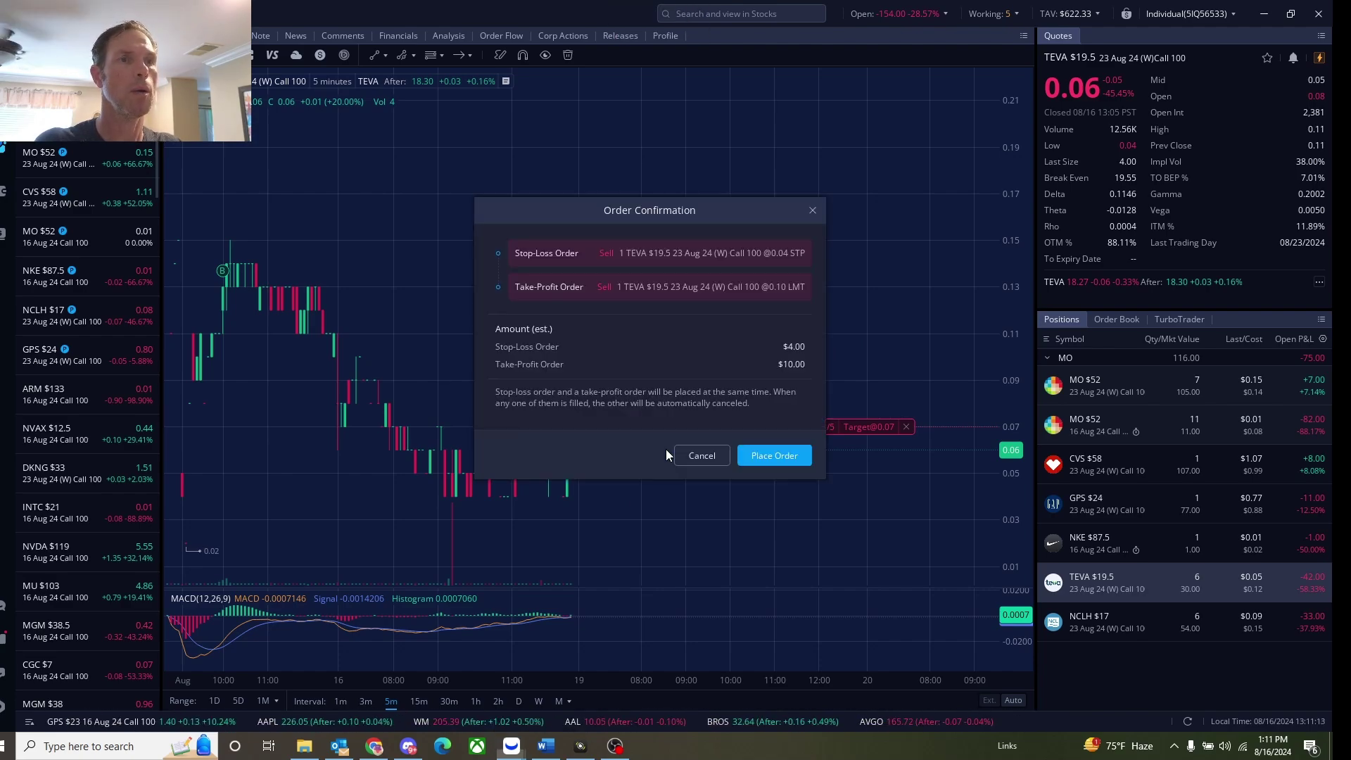
{"action": "left_click", "coordinate": [750, 456]}
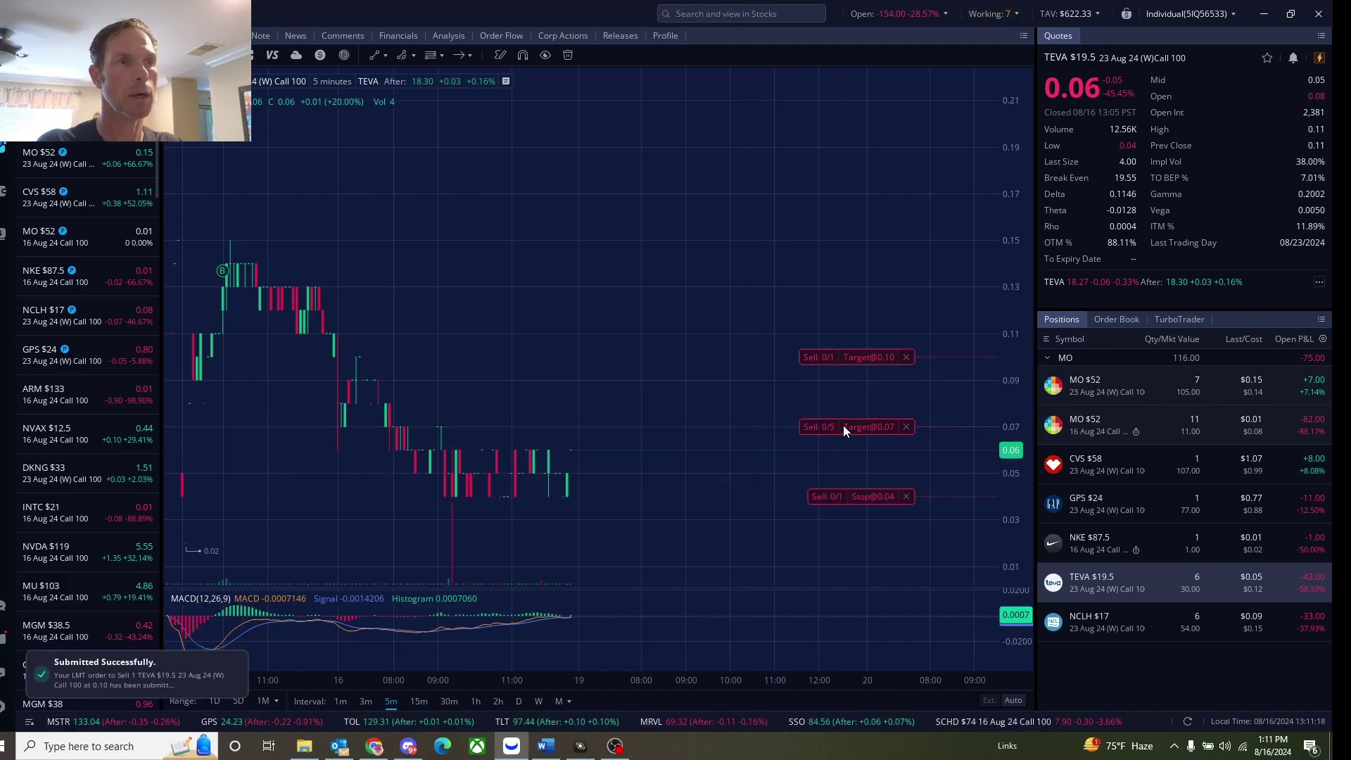
Cancel the 1-contract $0.04 stop-loss, leaving the $0.10 and $0.07 targets
{"action": "left_click", "coordinate": [906, 496]}
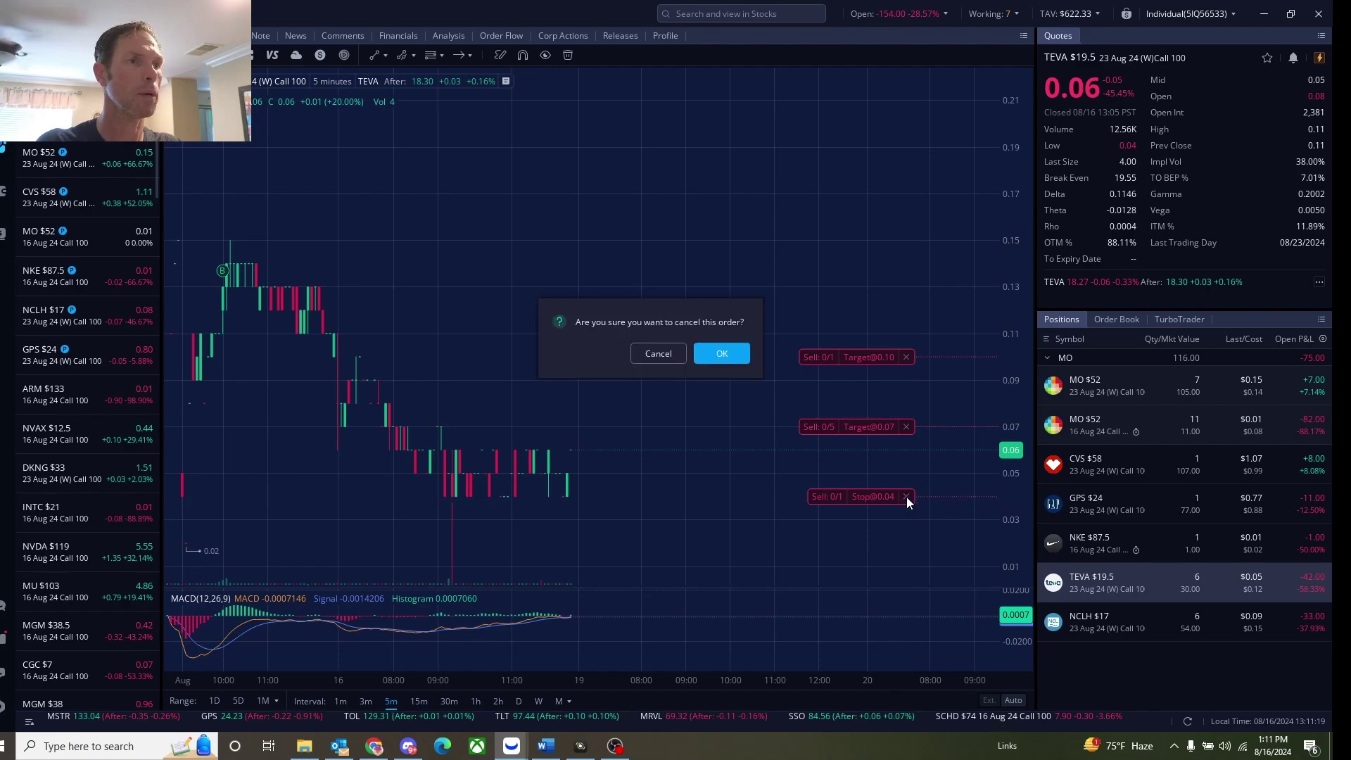
{"action": "left_click", "coordinate": [714, 360]}
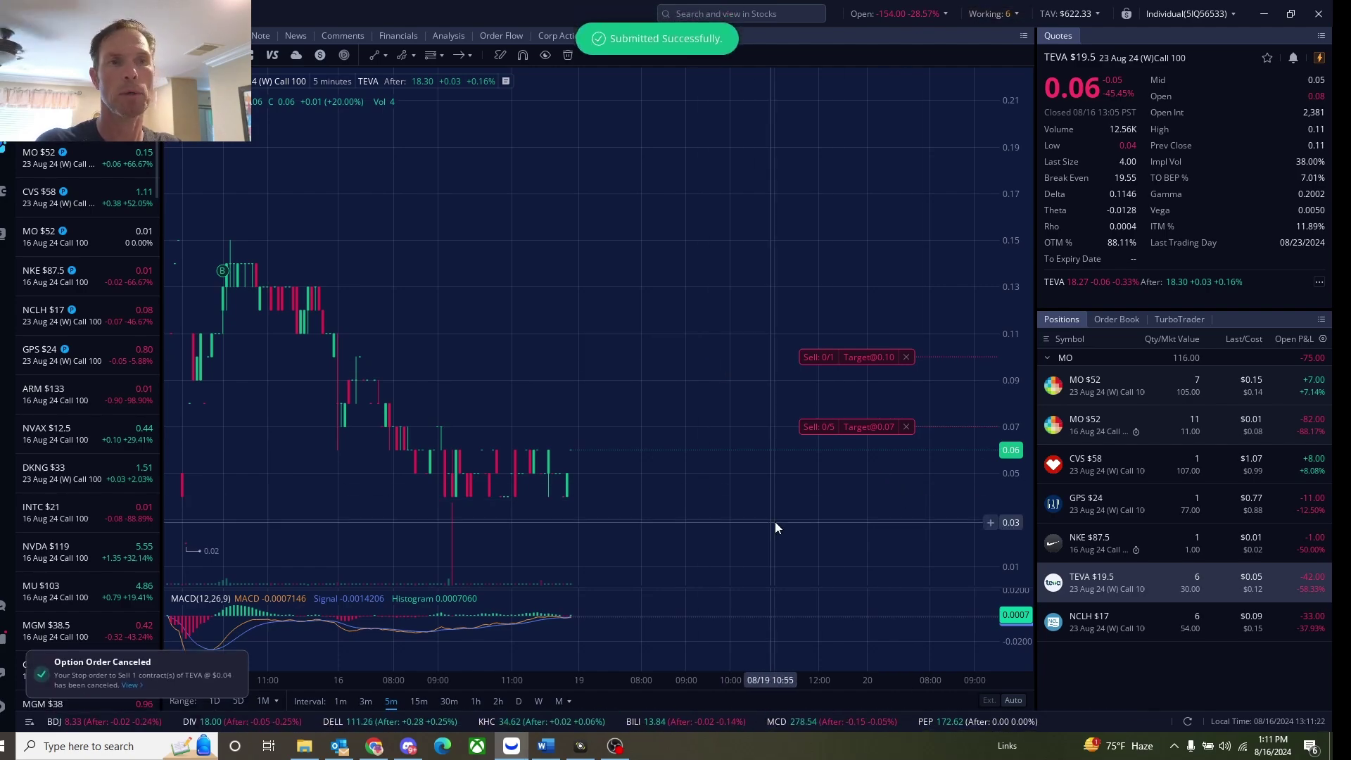